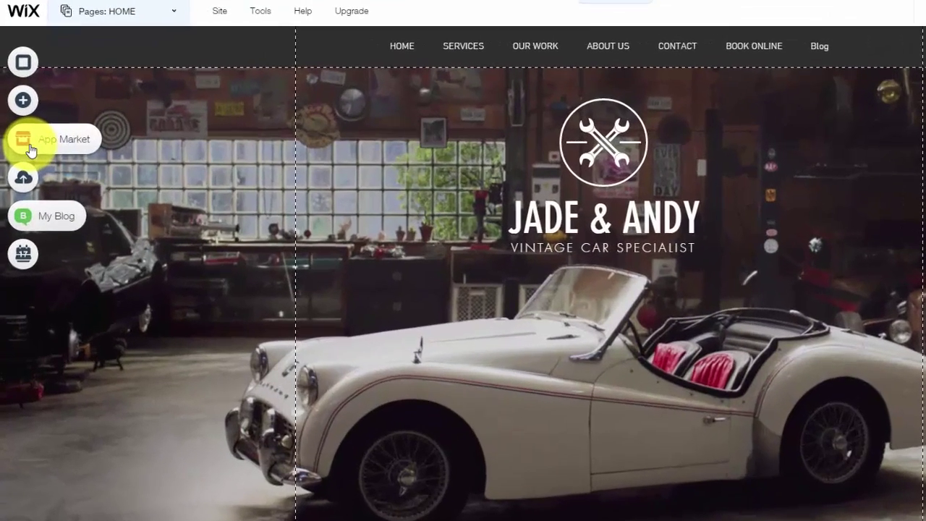
# - Search the App Market for 'wix faq' and open the Wix FAQ app's page
pyautogui.click(20, 142)
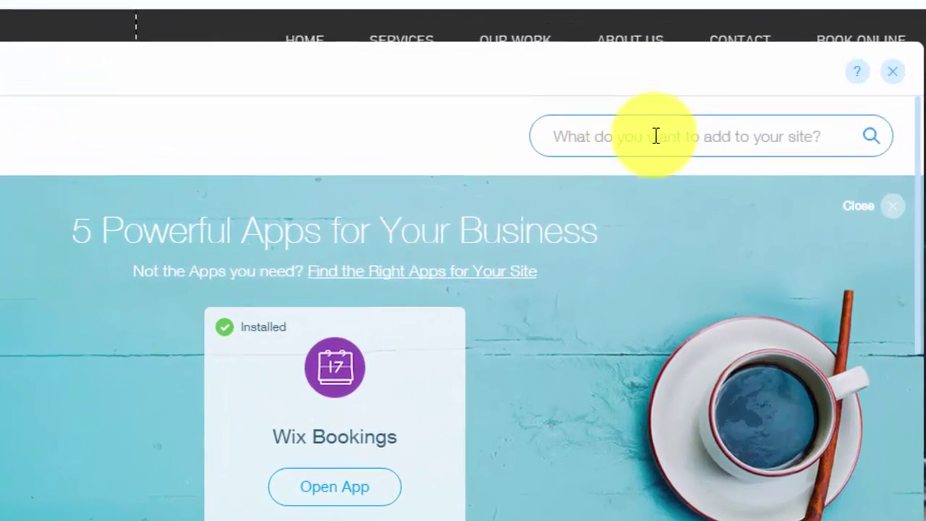
pyautogui.click(652, 144)
pyautogui.write('wix f')
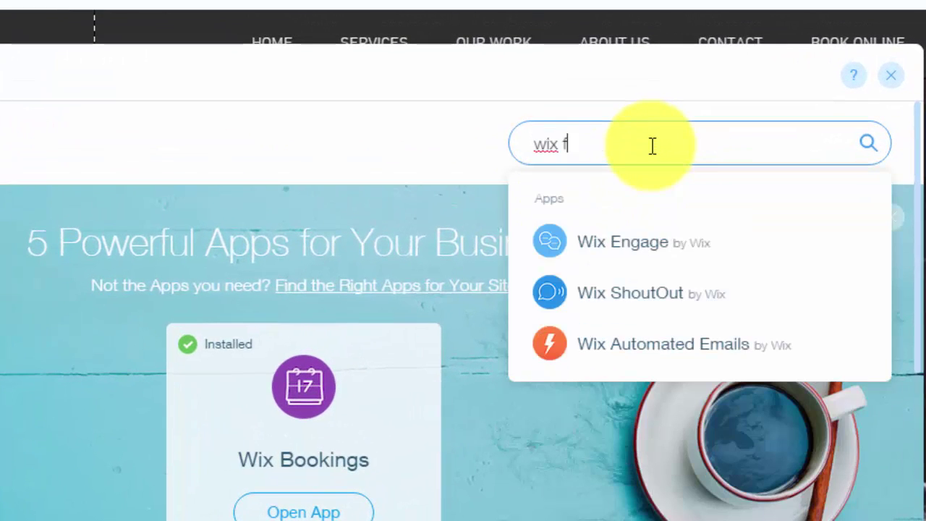
pyautogui.write('aw')
pyautogui.press('BackSpace')
pyautogui.write('q')
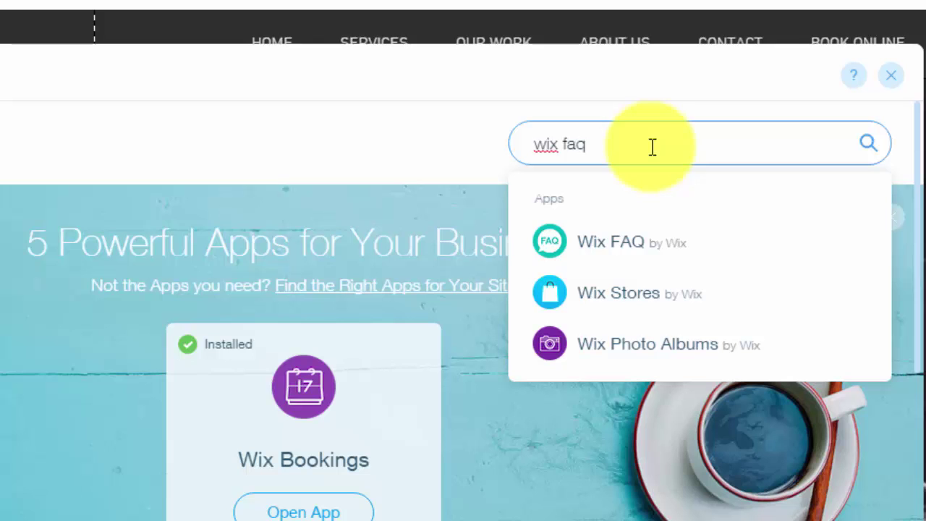
pyautogui.click(684, 253)
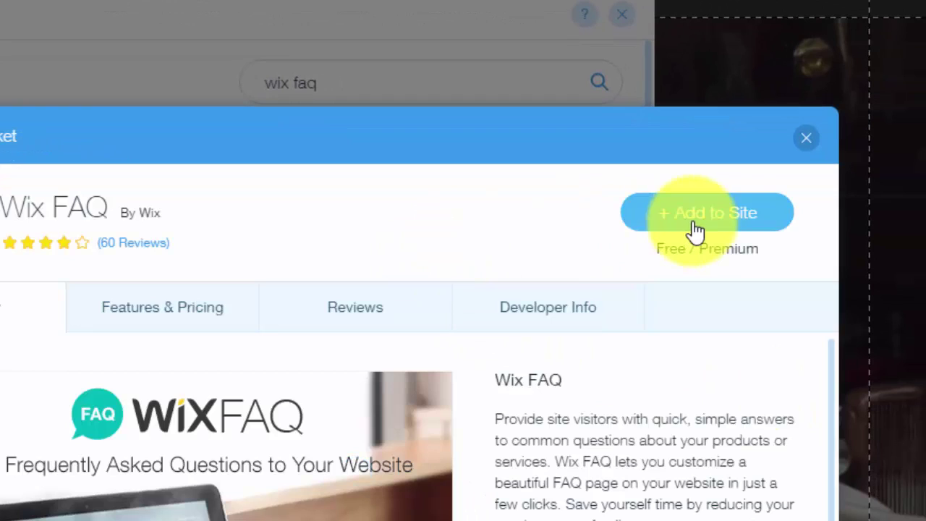
# - Add Wix FAQ to the site and set Masonry layout after previewing Basic and Stripes
pyautogui.click(695, 230)
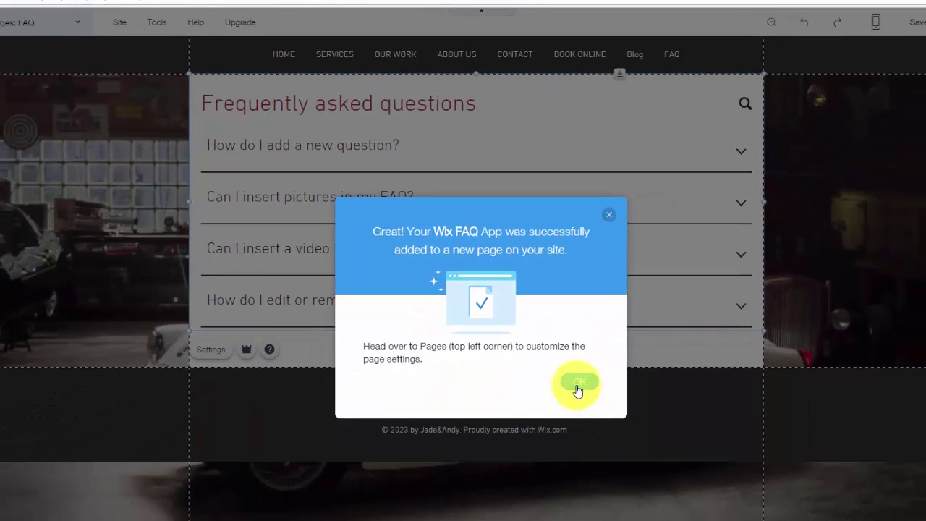
pyautogui.click(579, 387)
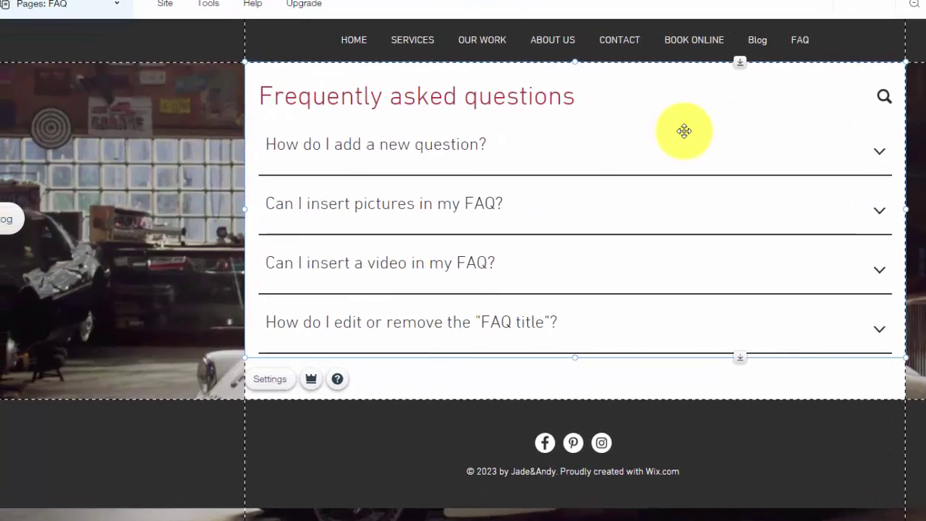
pyautogui.doubleClick(571, 133)
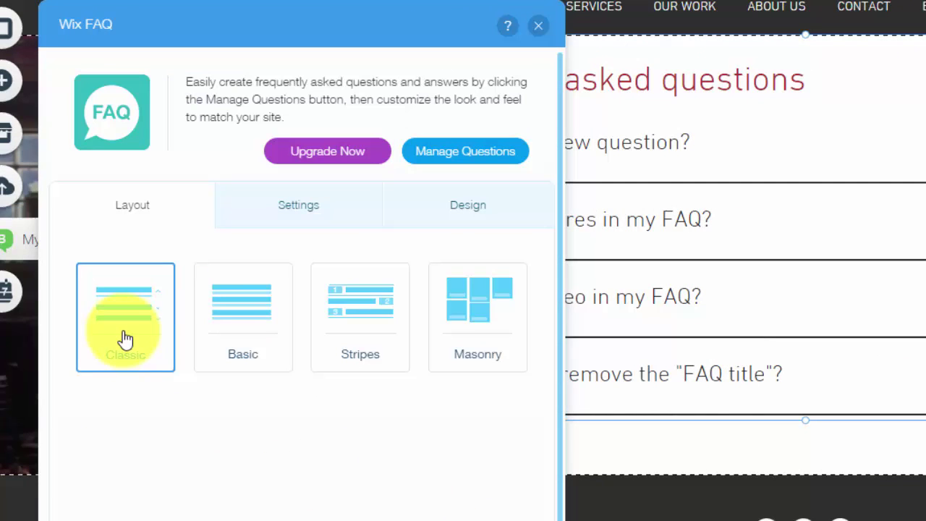
pyautogui.click(236, 321)
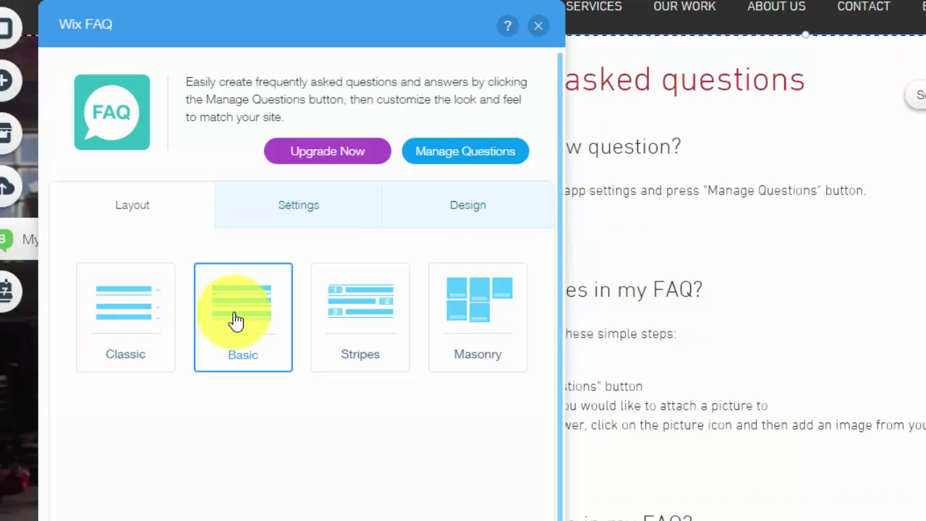
pyautogui.click(370, 323)
pyautogui.click(480, 323)
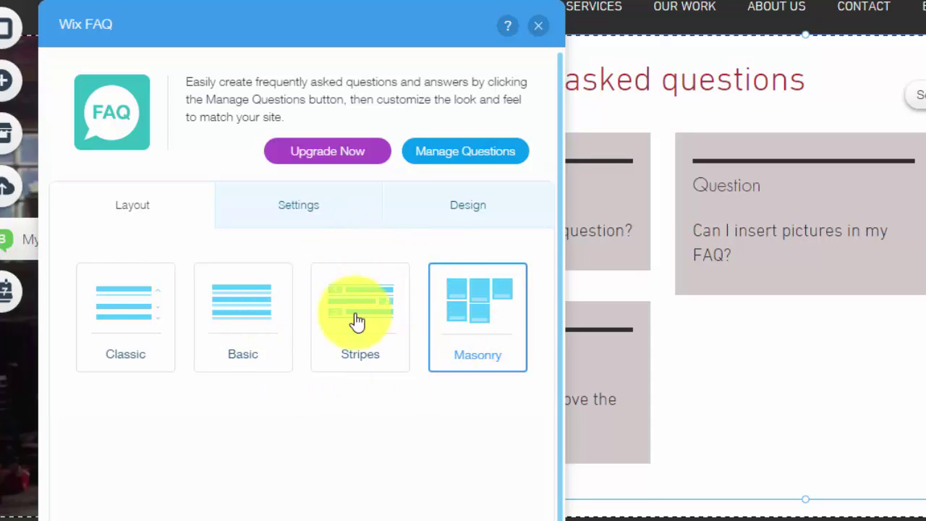
pyautogui.click(297, 207)
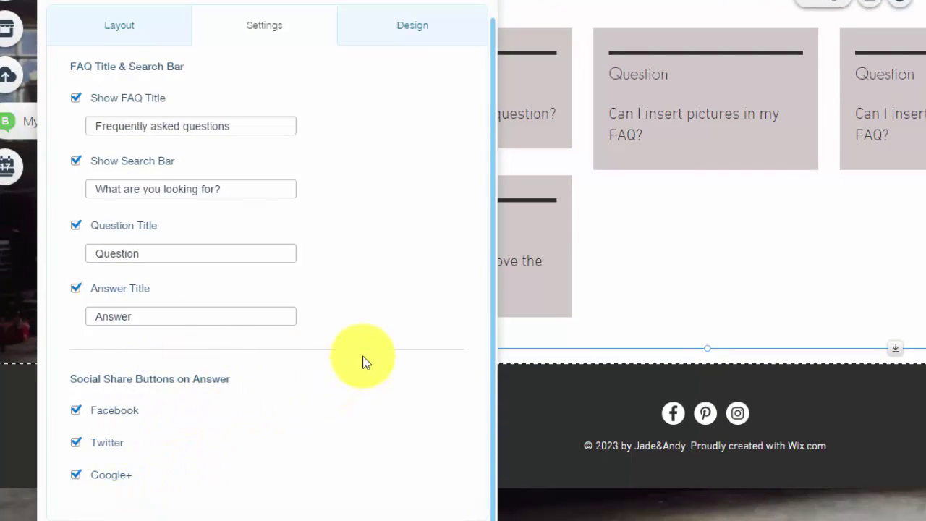
# - Bring up the FAQ Design options for text colours, fonts, backgrounds and dividers
pyautogui.scroll(2, 354, 362)
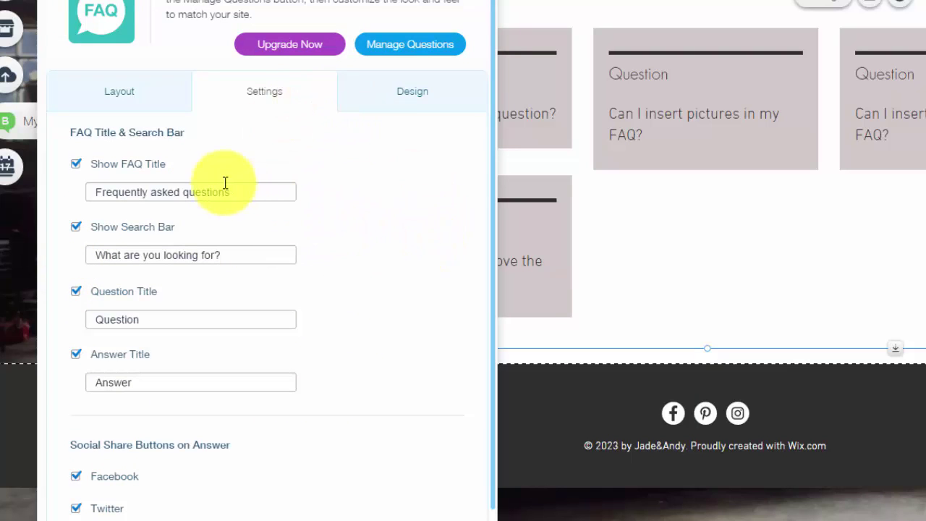
pyautogui.click(393, 104)
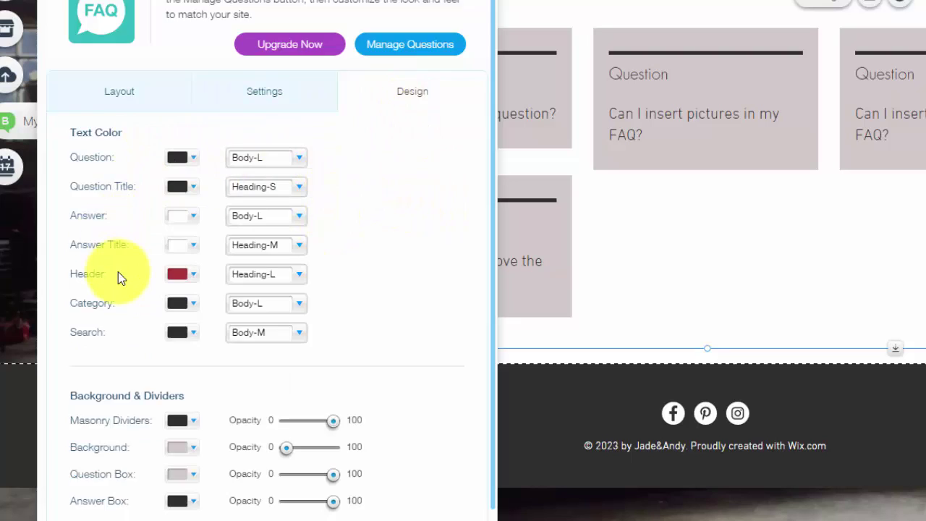
pyautogui.scroll(-2, 118, 271)
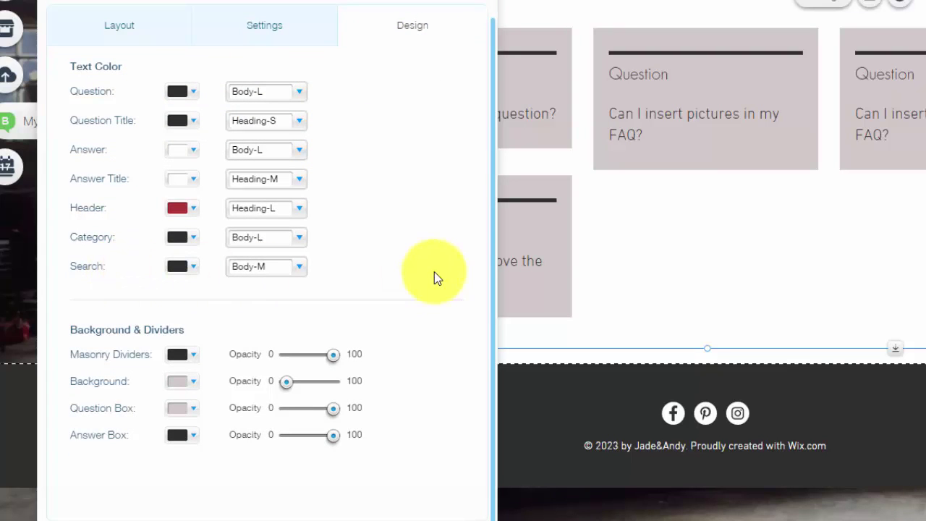
pyautogui.scroll(2, 434, 271)
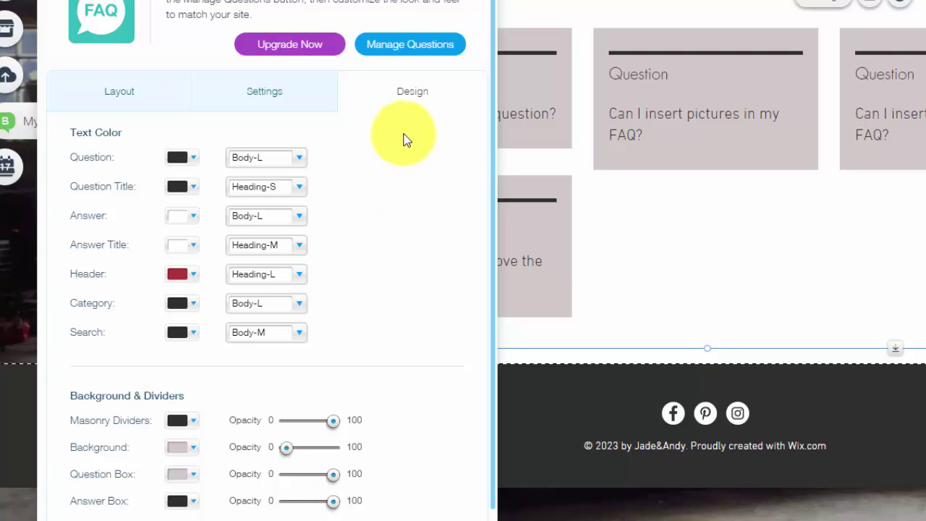
# - Clear the FAQ demo data, leaving one blank question, and check its question and answer fields
pyautogui.click(407, 49)
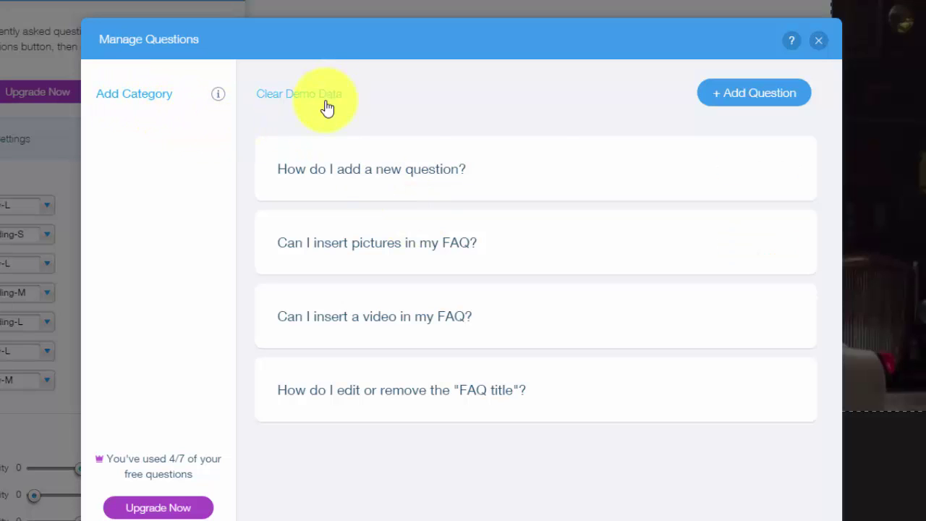
pyautogui.click(760, 101)
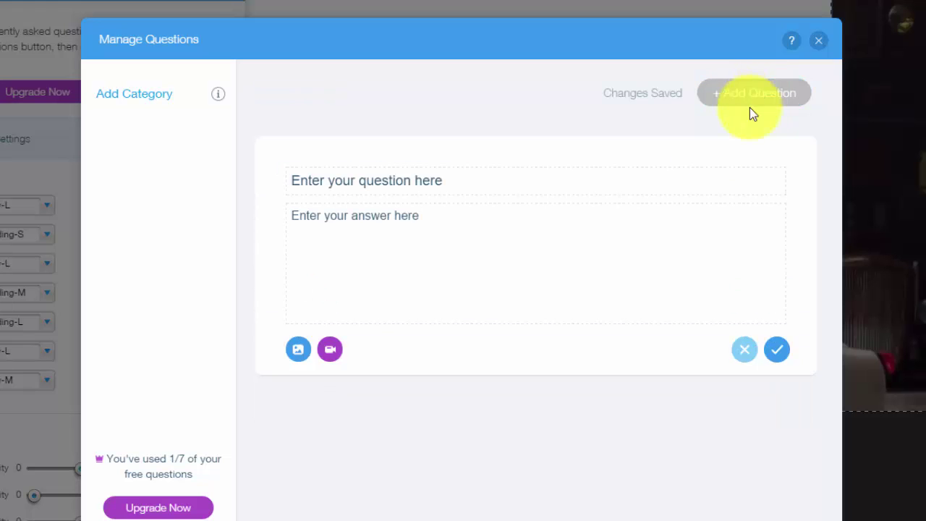
pyautogui.click(476, 183)
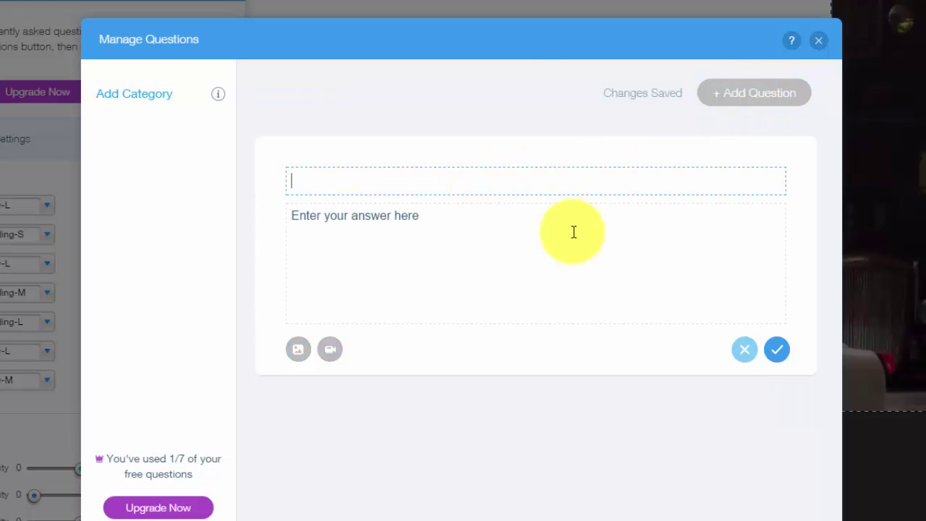
pyautogui.click(465, 244)
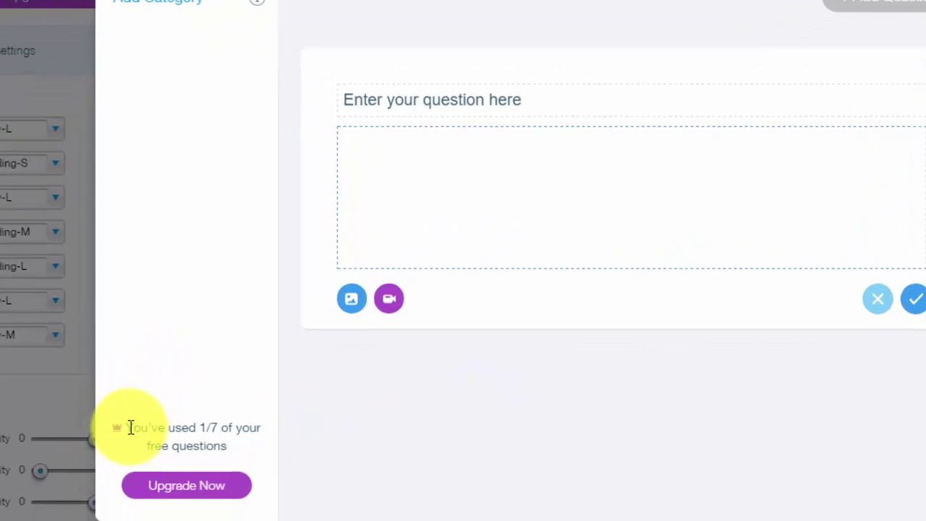
pyautogui.moveTo(106, 460); pyautogui.dragTo(227, 461)
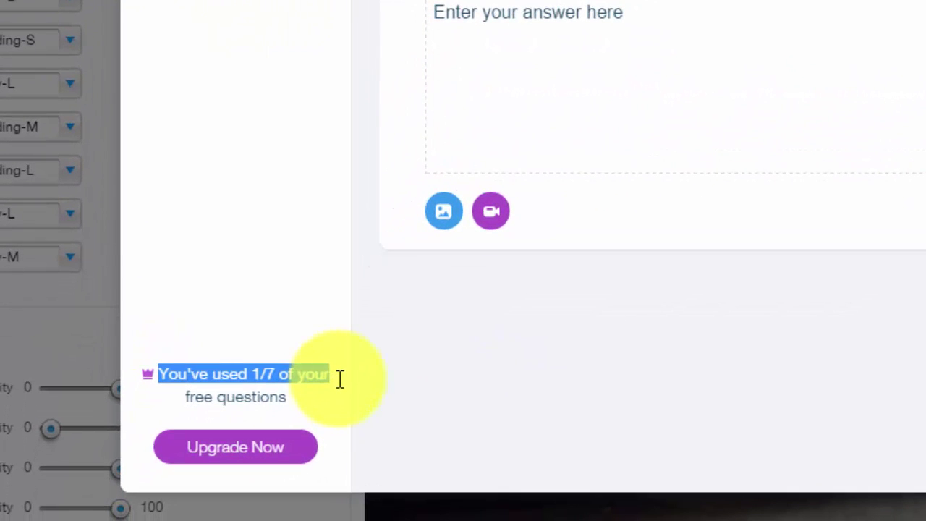
pyautogui.click(311, 287)
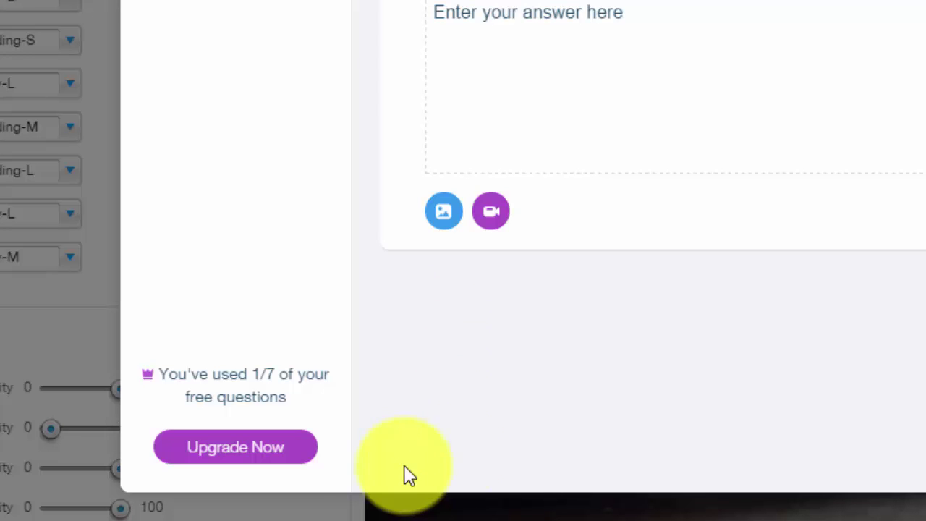
pyautogui.click(266, 463)
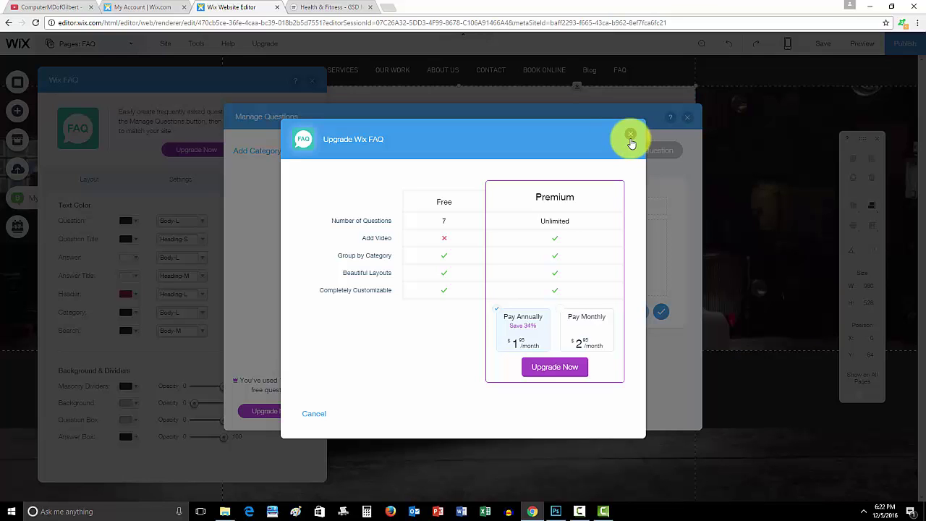
pyautogui.click(631, 136)
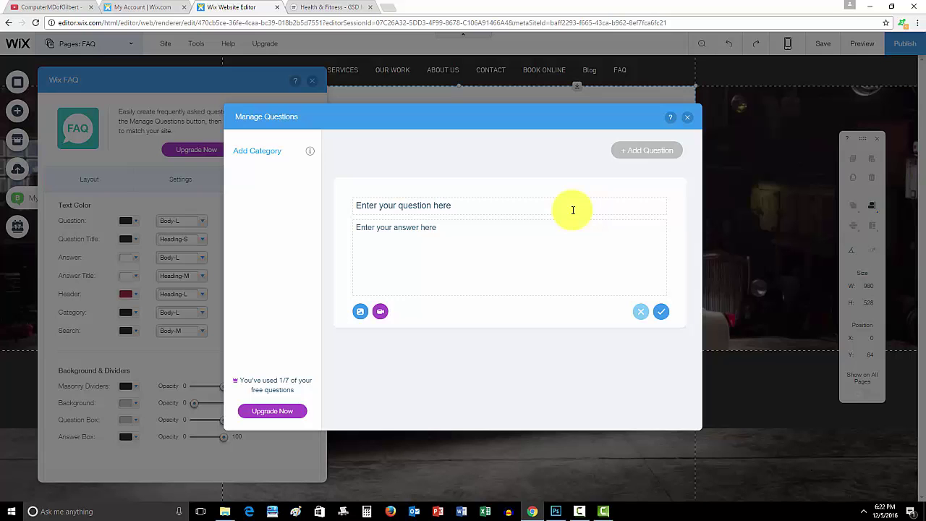
# - Close the Manage Questions dialog and the Wix FAQ settings panel
pyautogui.click(688, 118)
pyautogui.click(312, 80)
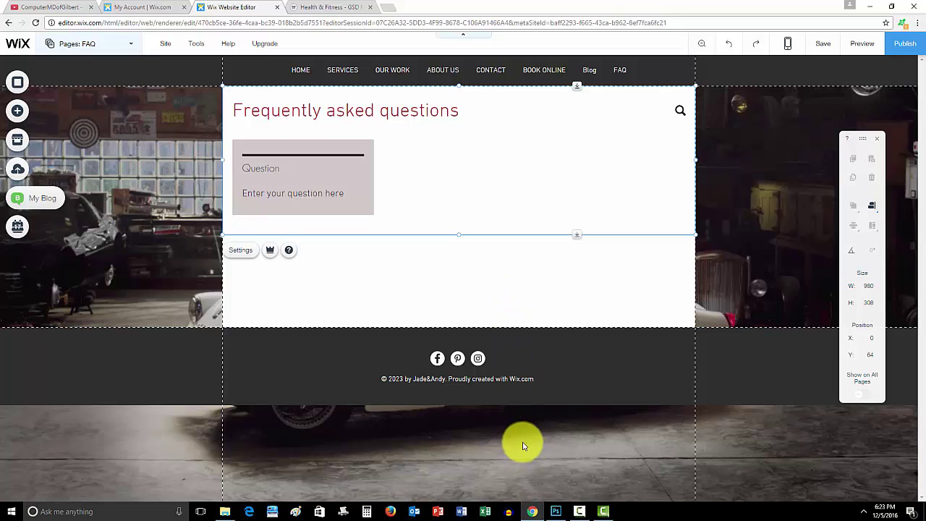
pyautogui.click(579, 511)
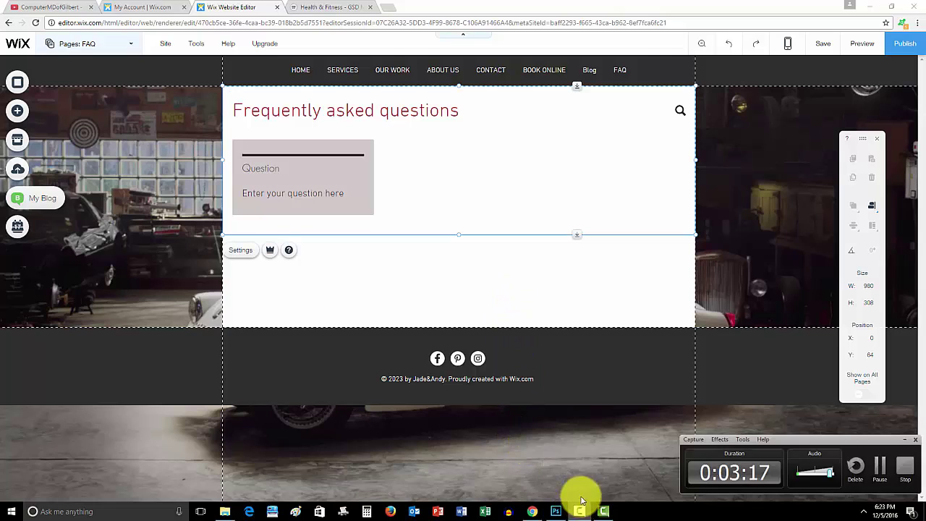